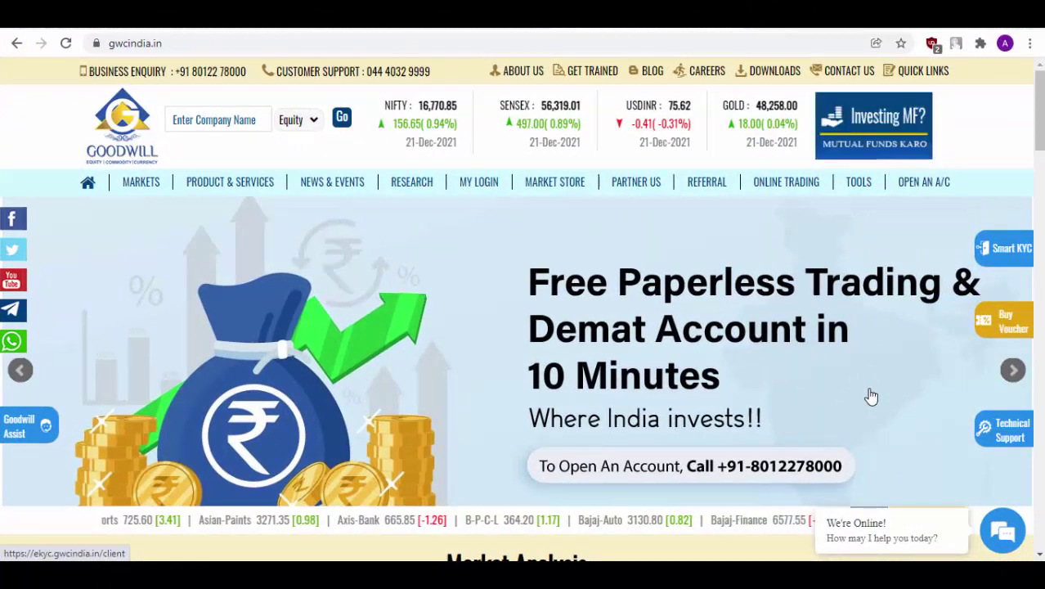
# - From MY LOGIN > BACK OFFICE, submit with Client Login as the login type
pyautogui.moveTo(476, 183)
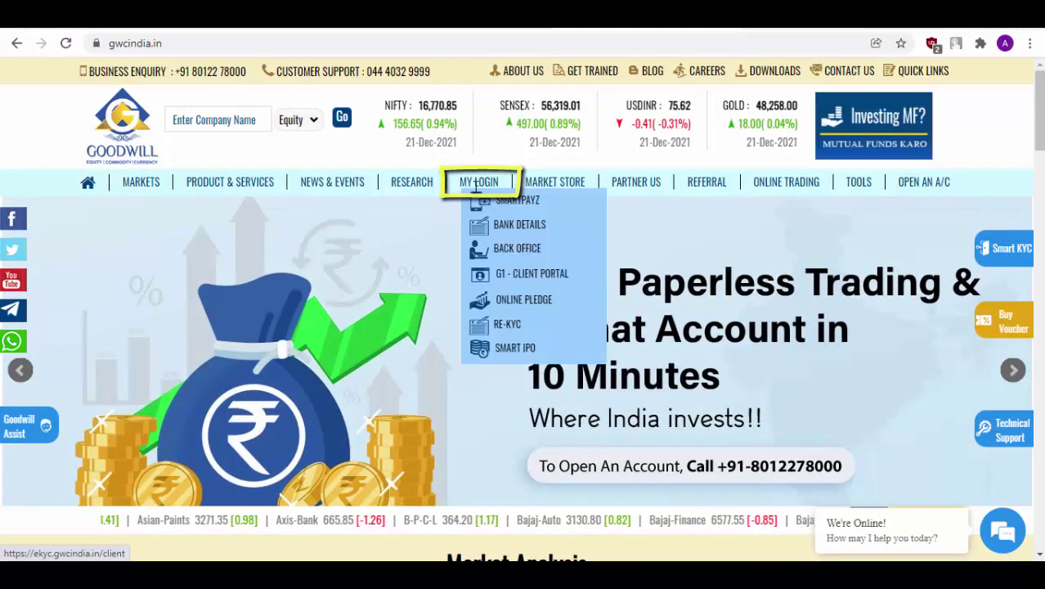
pyautogui.click(517, 247)
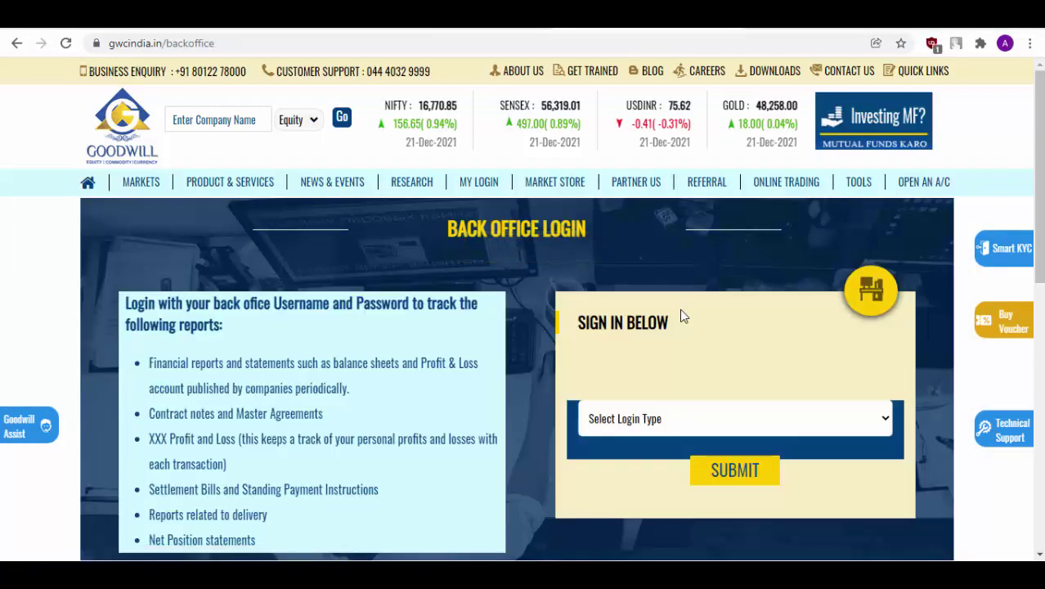
pyautogui.scroll(-1, 679, 343)
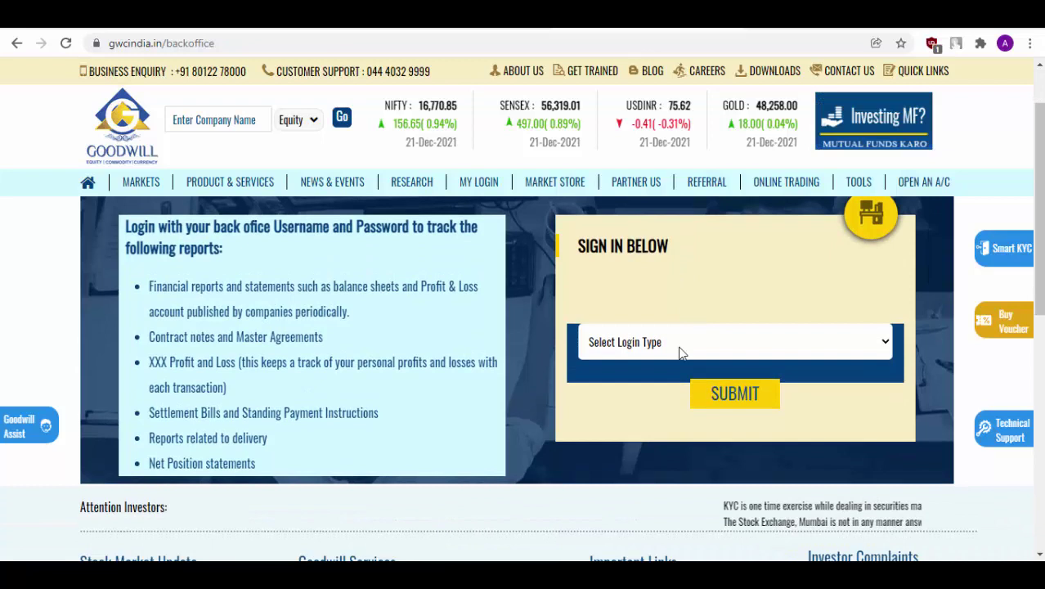
pyautogui.click(679, 350)
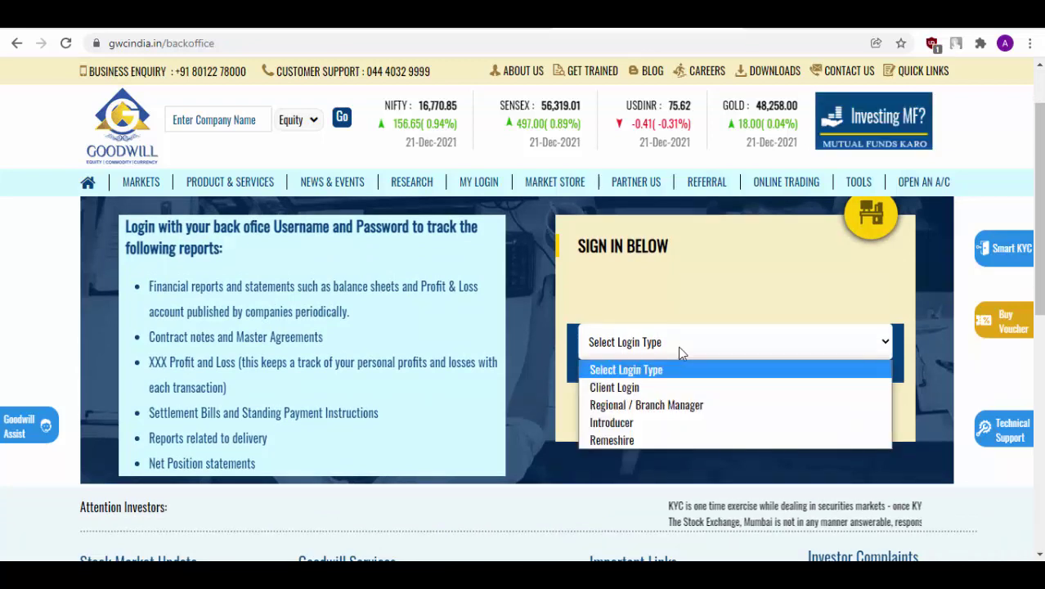
pyautogui.click(676, 396)
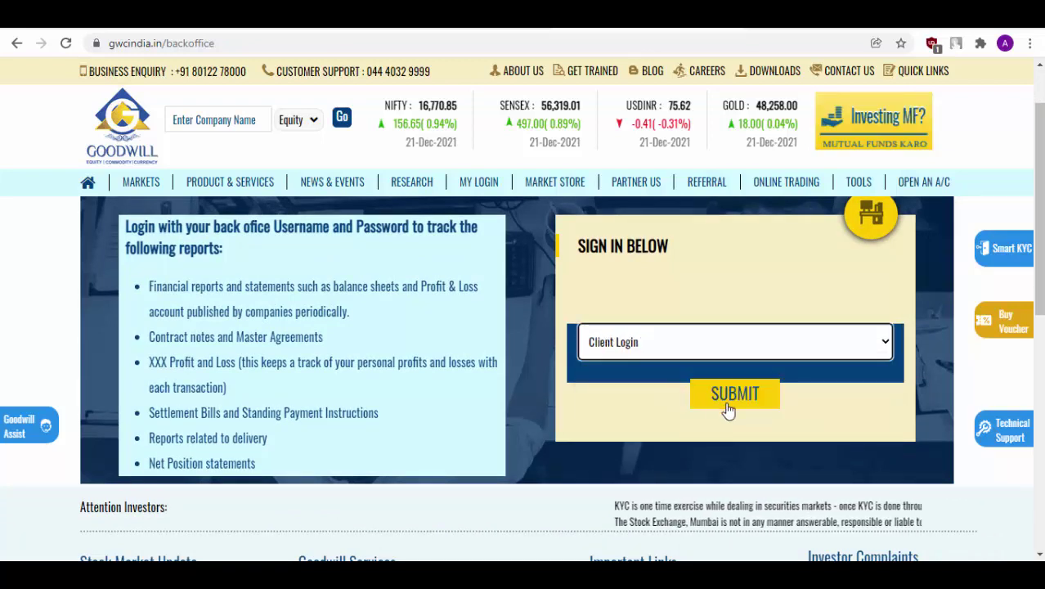
pyautogui.click(727, 409)
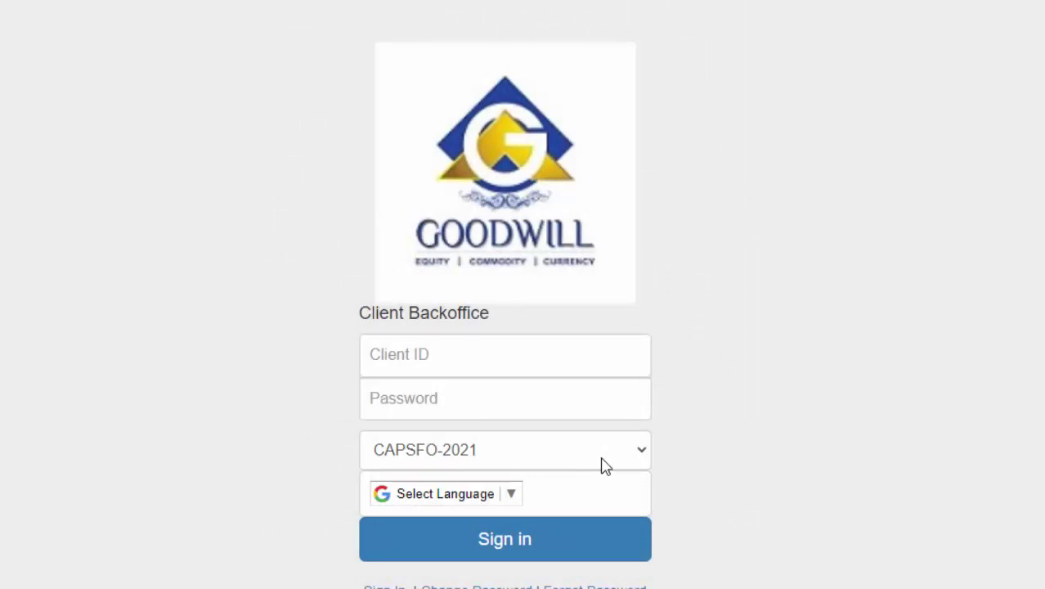
pyautogui.click(605, 465)
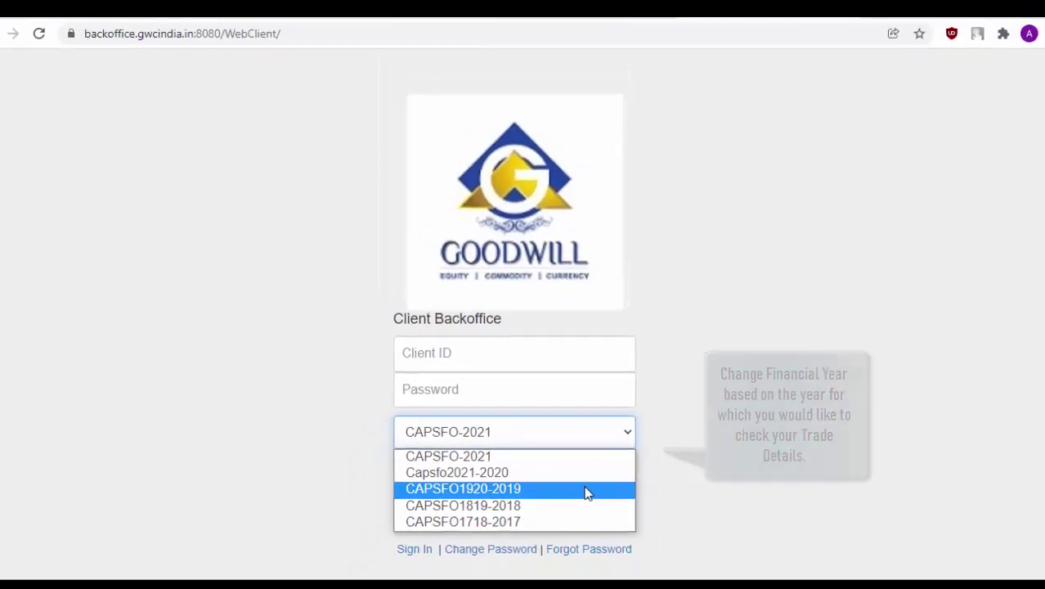
pyautogui.click(672, 455)
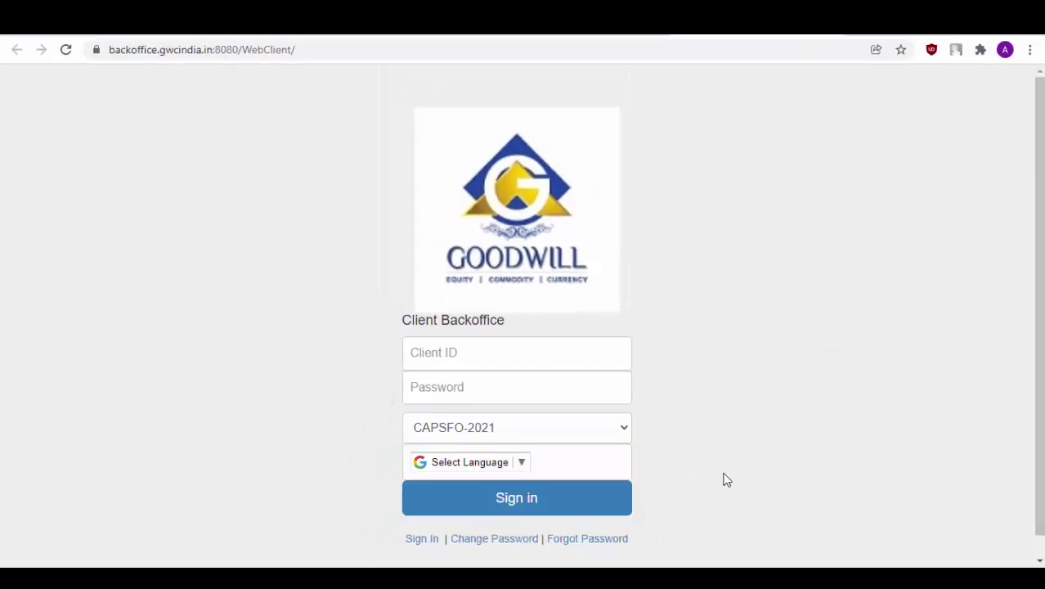
# - Use Forgot Password with the client's Client ID and PAN number to request a temporary password
pyautogui.click(605, 543)
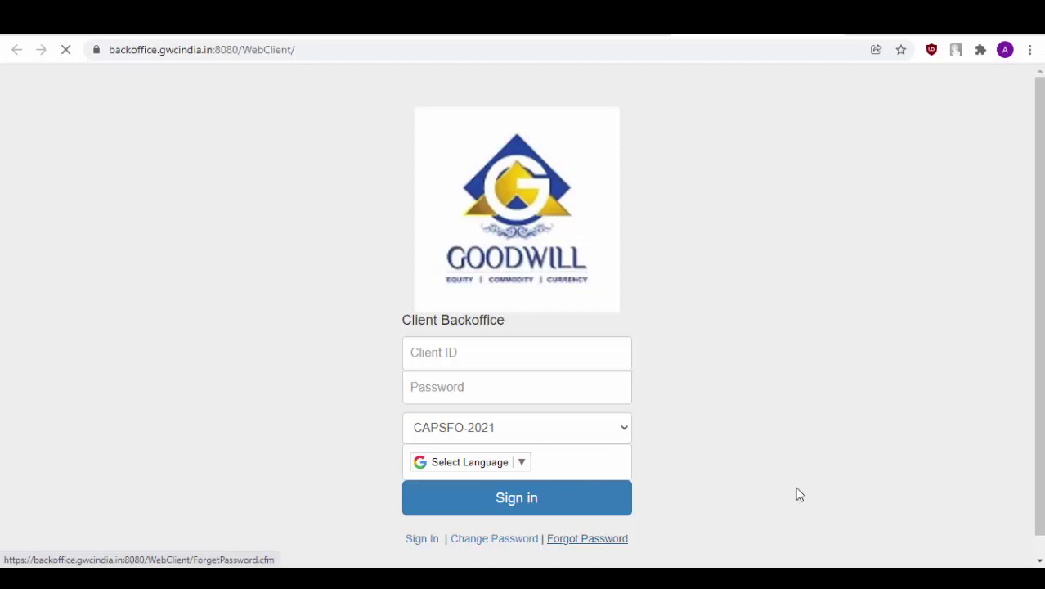
pyautogui.click(601, 170)
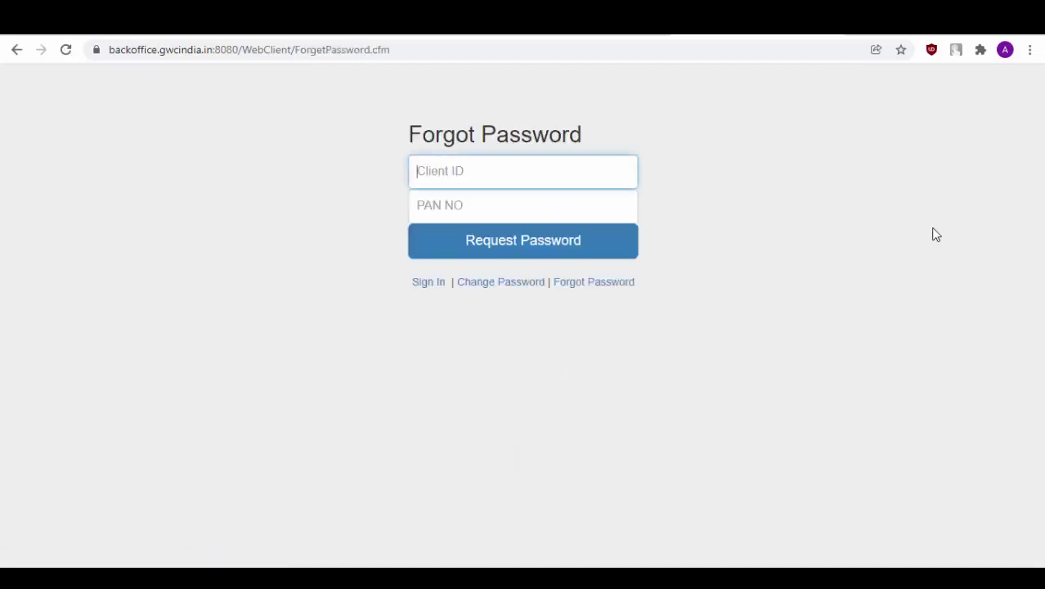
pyautogui.click(576, 210)
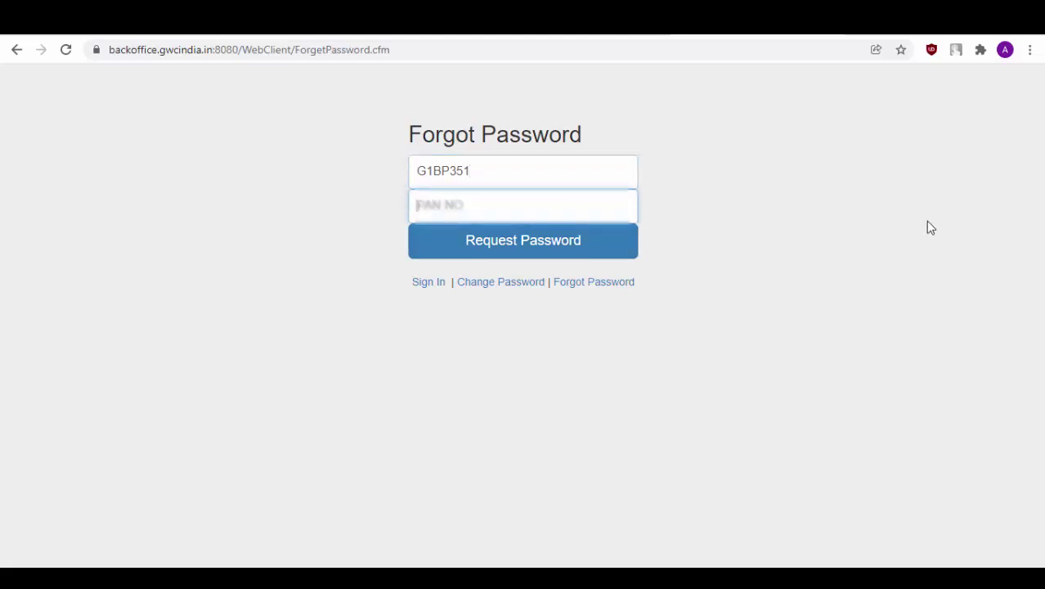
pyautogui.click(599, 248)
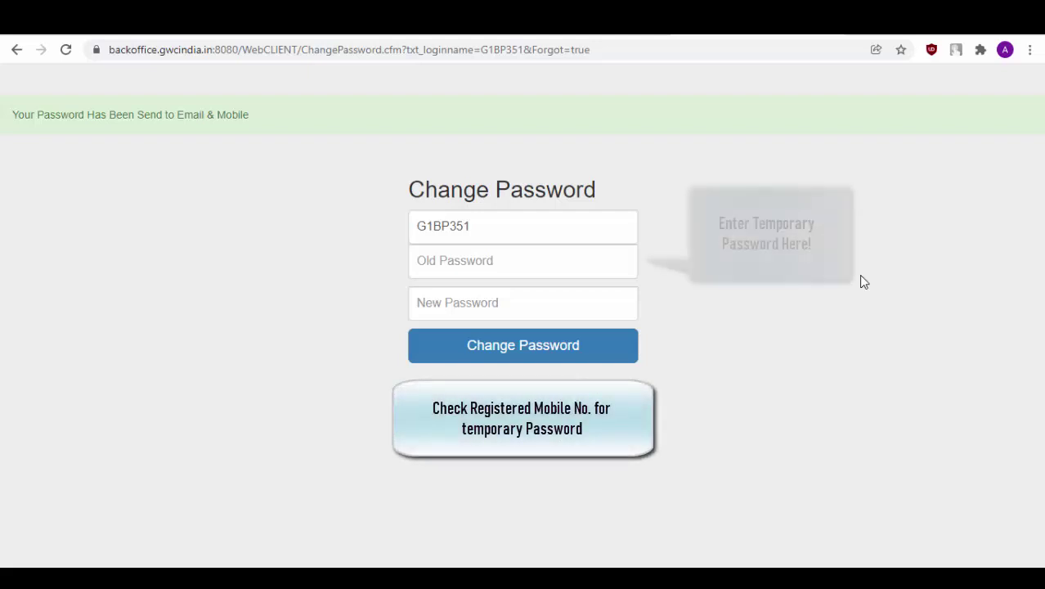
# - Paste the temporary password as Old Password and a new password, then change it
pyautogui.press('Tab')
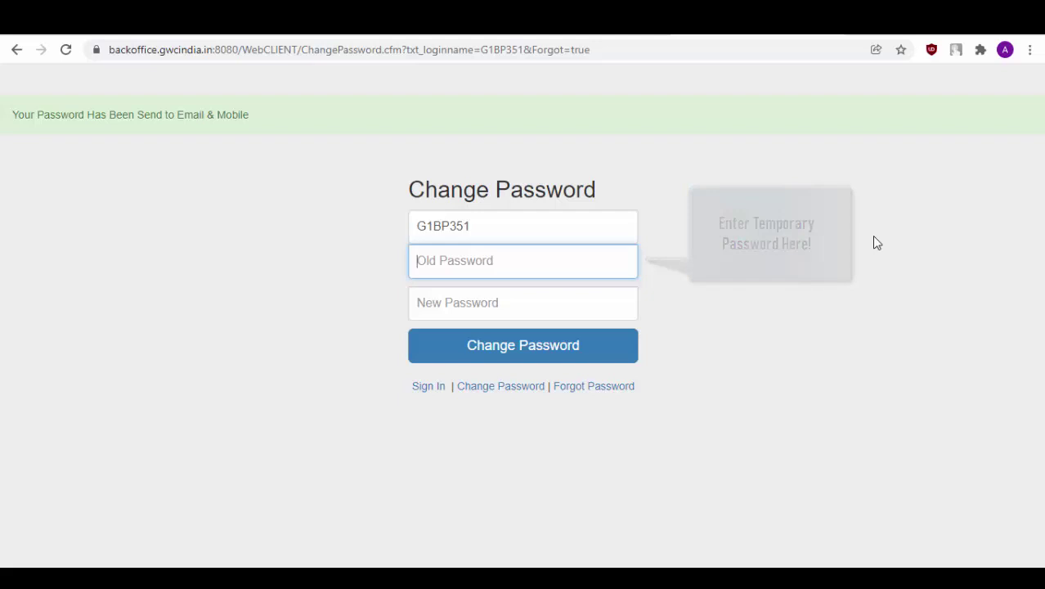
pyautogui.hotkey('ctrl', 'v')
pyautogui.click(478, 303)
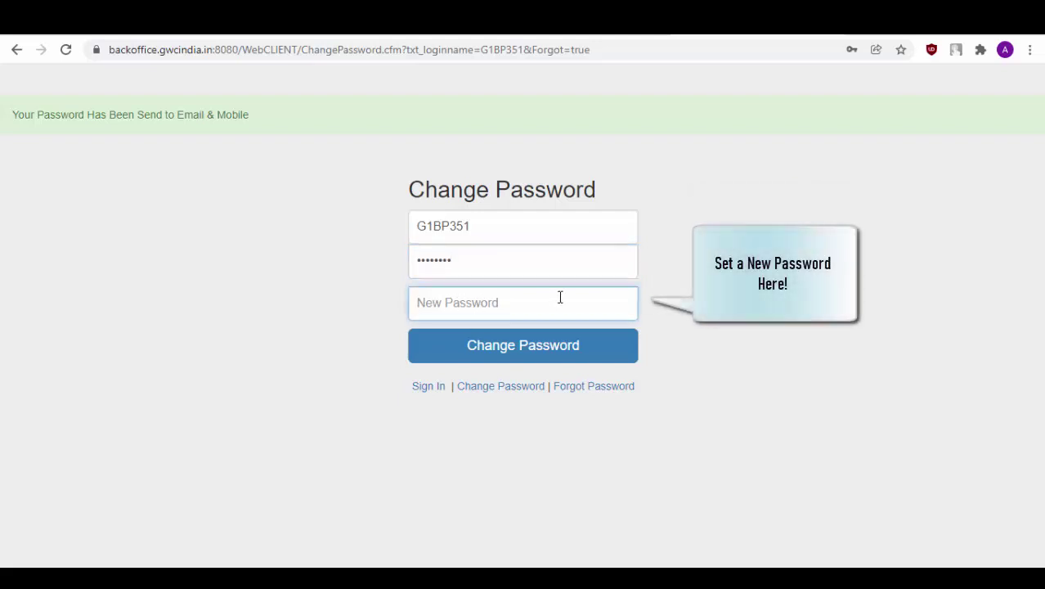
pyautogui.hotkey('ctrl', 'v')
pyautogui.click(599, 345)
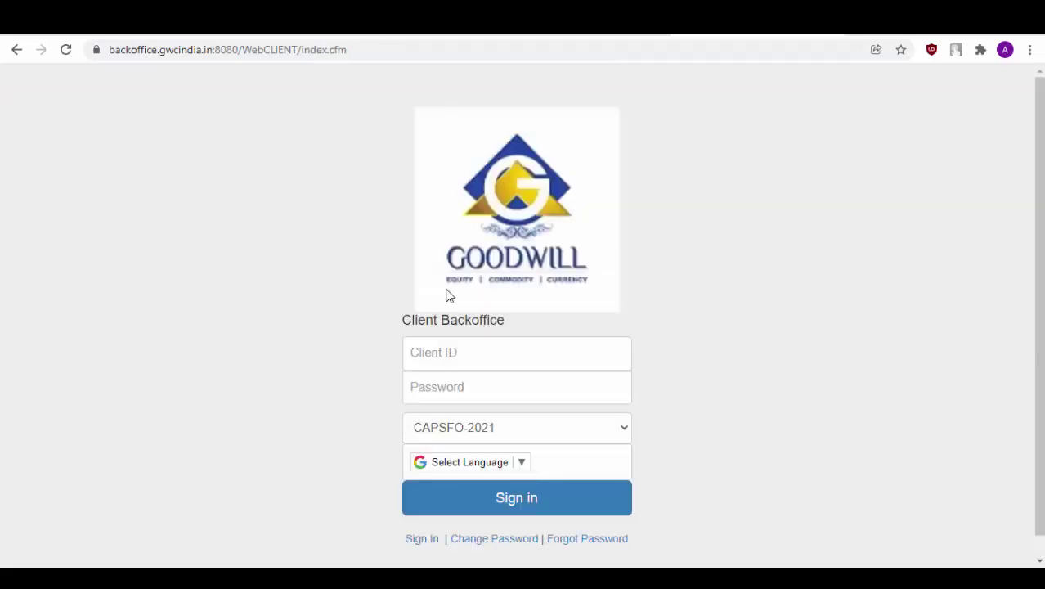
# - Sign in with the client's Client ID and the new password to see the Financial Information summary
pyautogui.click(539, 354)
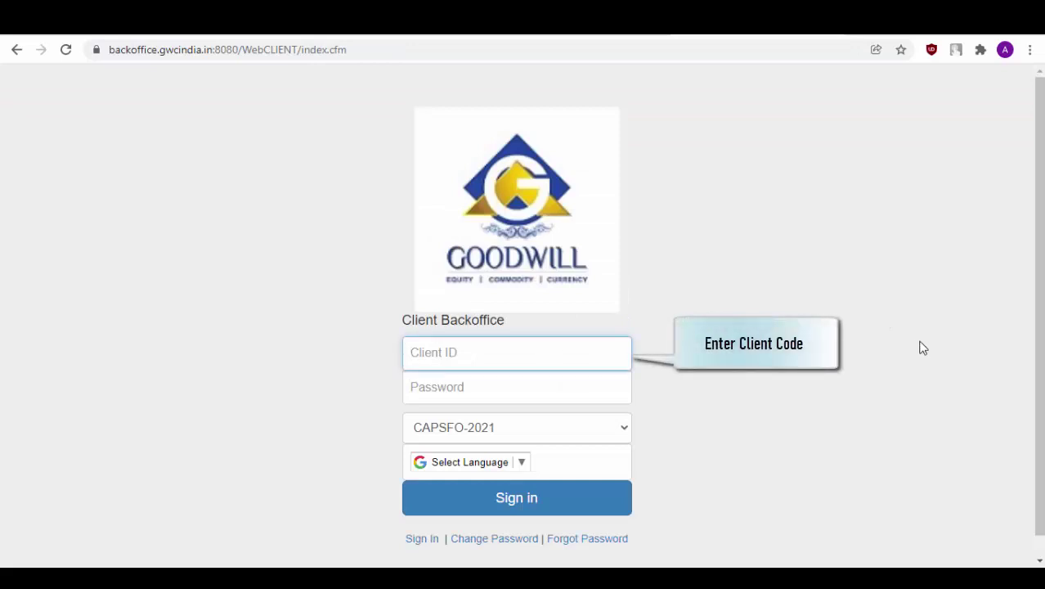
pyautogui.click(594, 385)
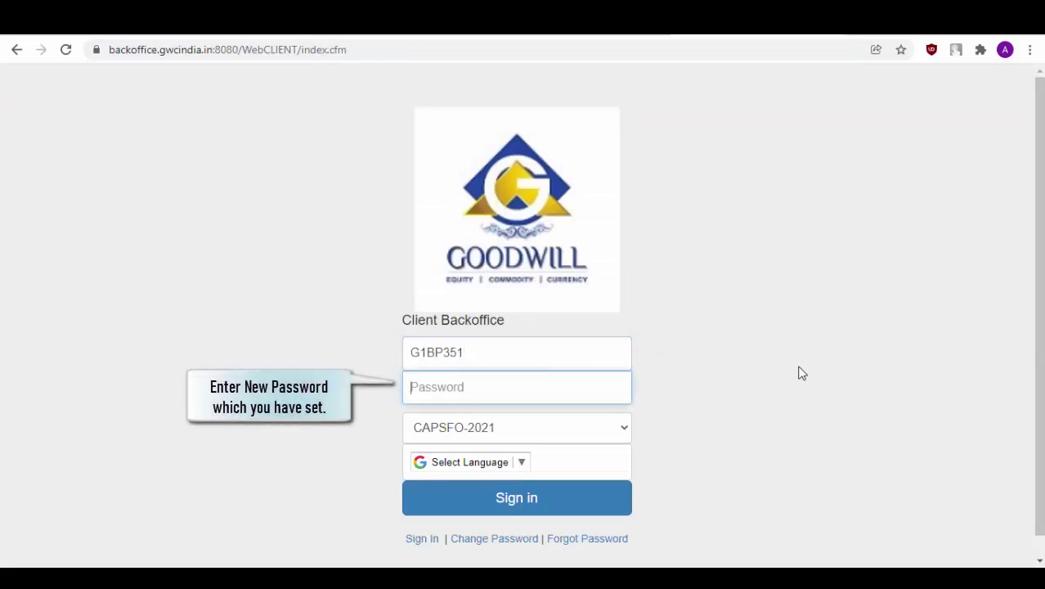
pyautogui.write('•••••')
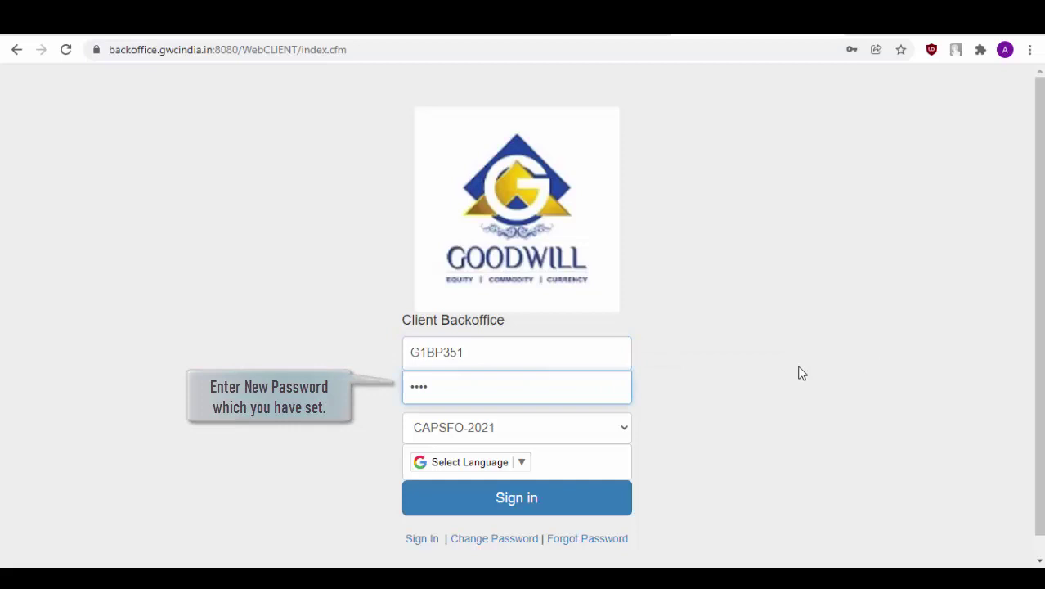
pyautogui.write('•••')
pyautogui.click(609, 484)
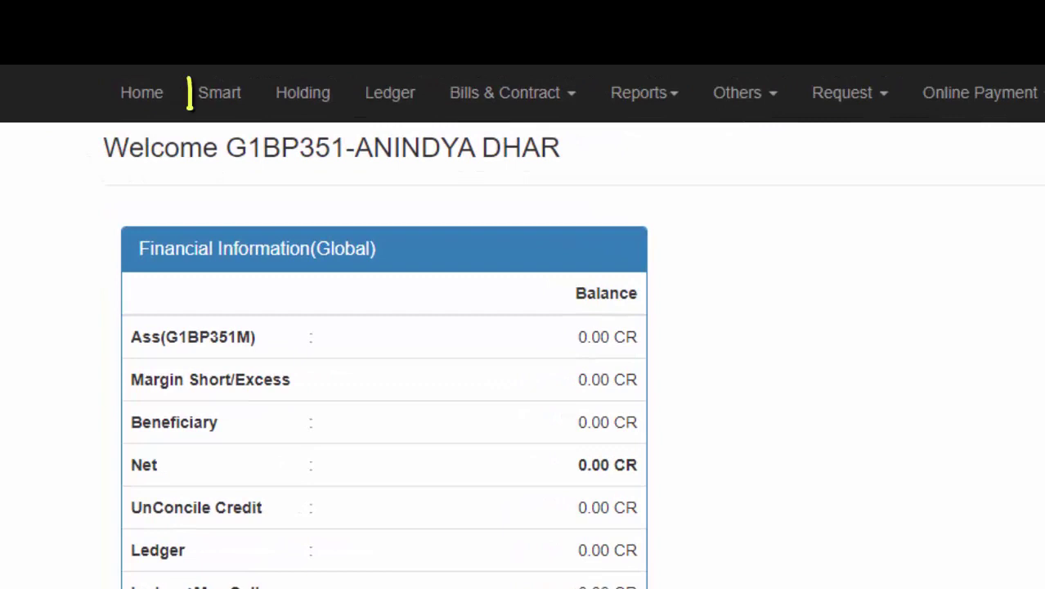
# - Open Holding from the top navigation bar, where Sectore Composition shows No Data Found
pyautogui.click(224, 108)
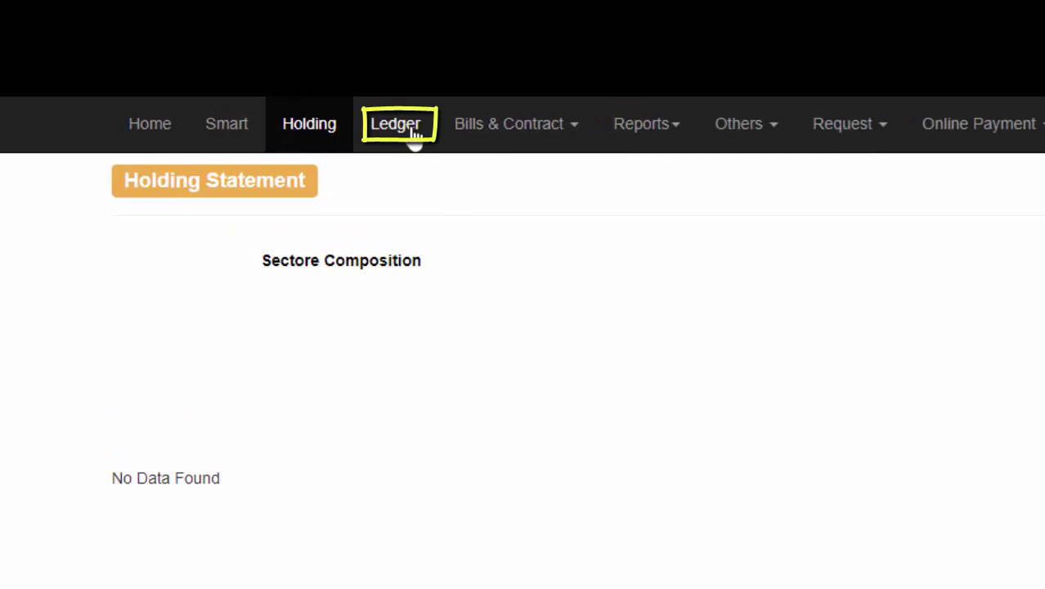
# - Show the Ledger statement with Exchange set to All Exchange for 01/04/2021–31/03/2022
pyautogui.click(413, 131)
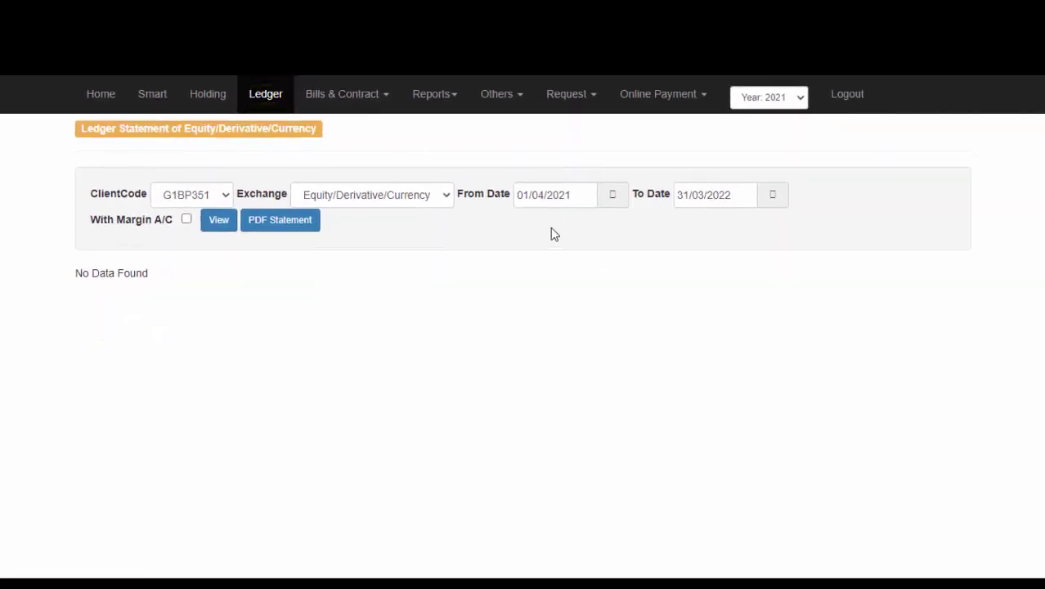
pyautogui.click(444, 198)
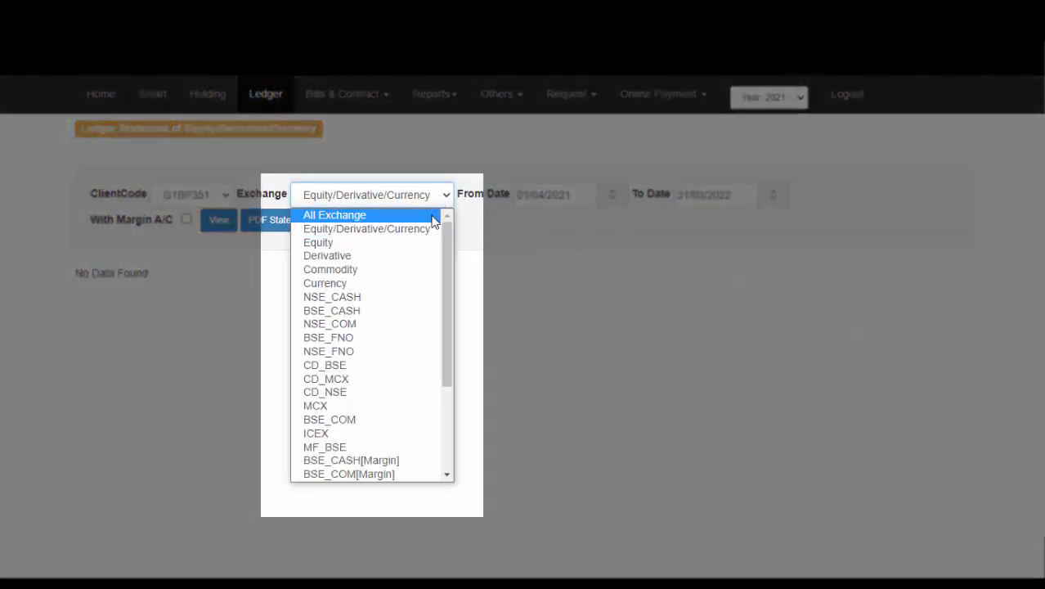
pyautogui.click(432, 216)
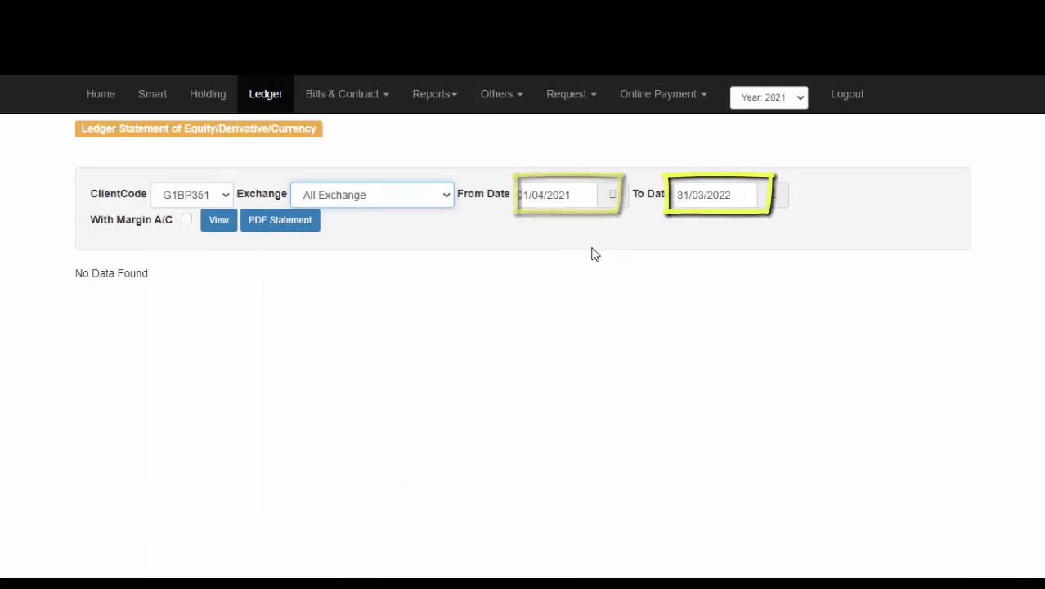
pyautogui.click(295, 233)
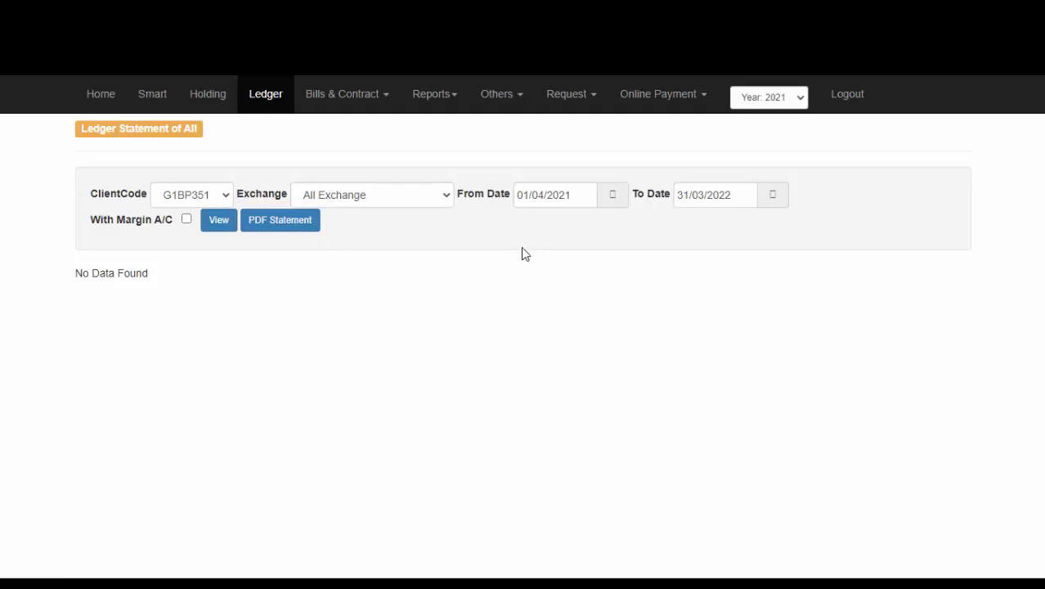
# - On the Smart page, view Trade, Position, Margin, Global and finally Global Detail tabs
pyautogui.click(155, 98)
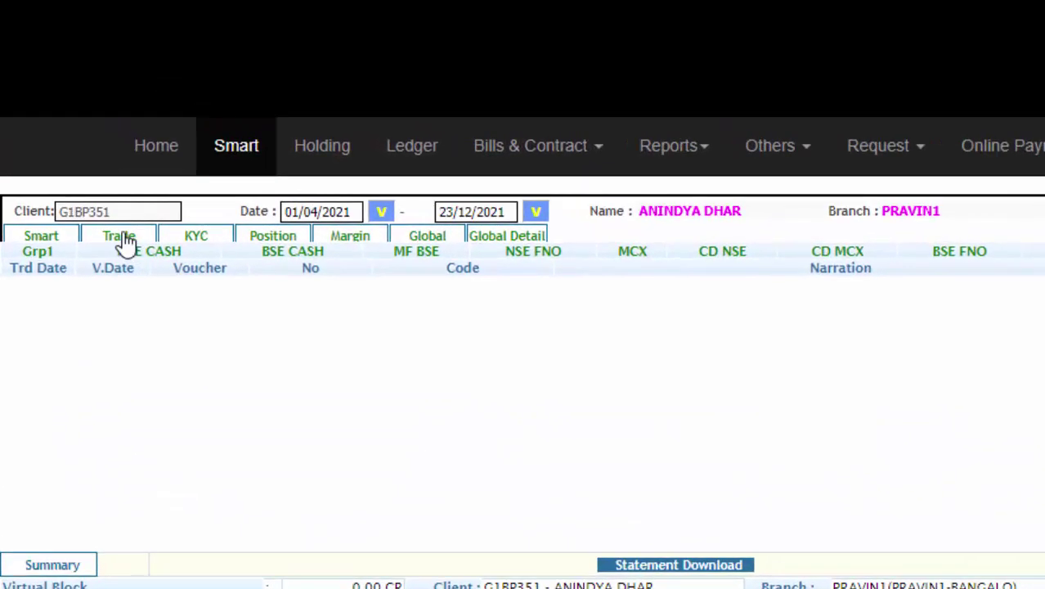
pyautogui.click(120, 237)
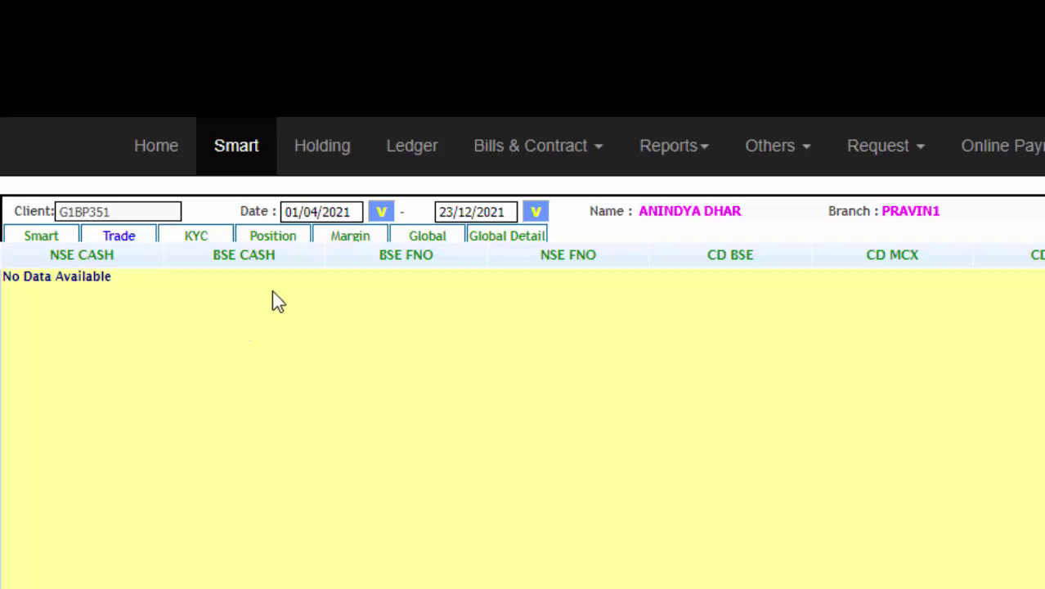
pyautogui.click(288, 243)
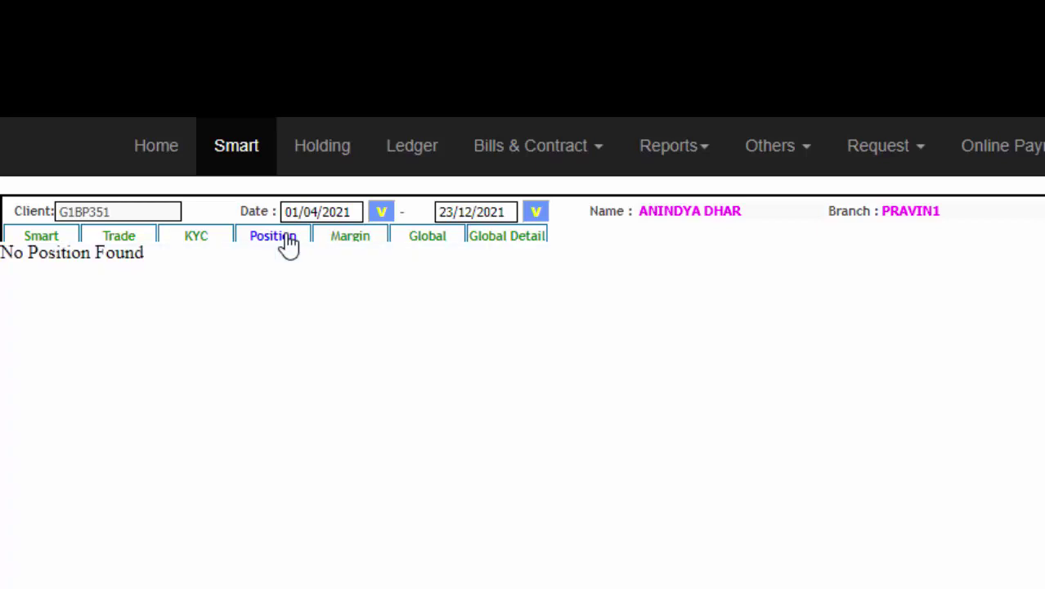
pyautogui.click(348, 242)
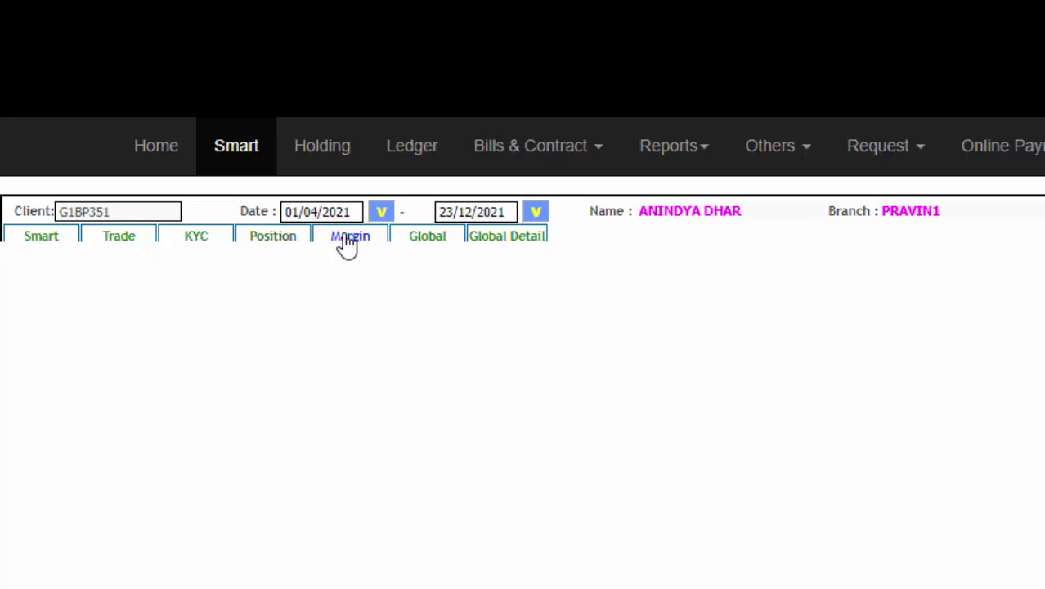
pyautogui.click(439, 239)
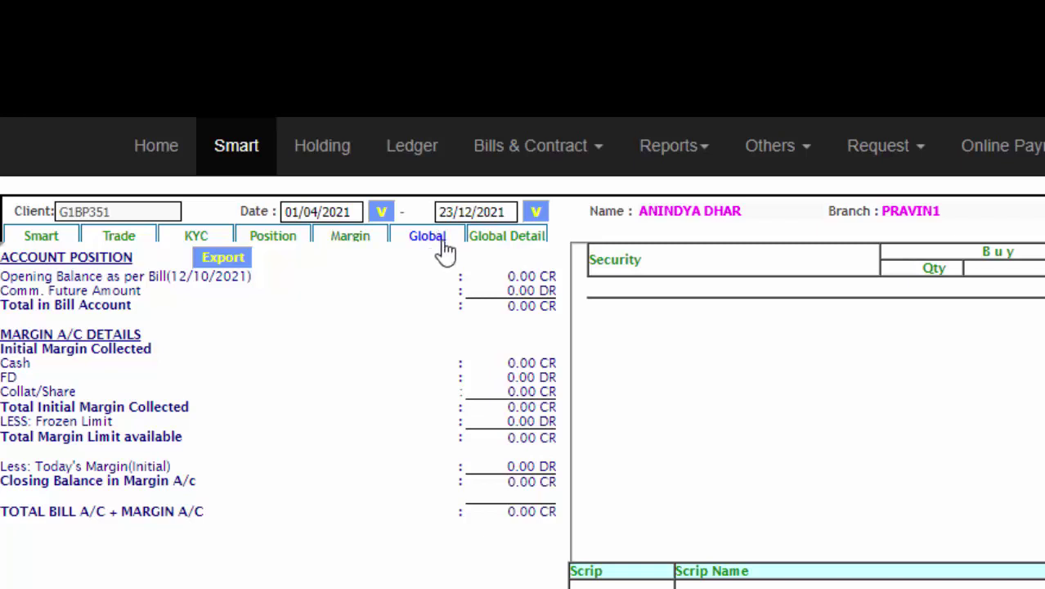
pyautogui.click(510, 241)
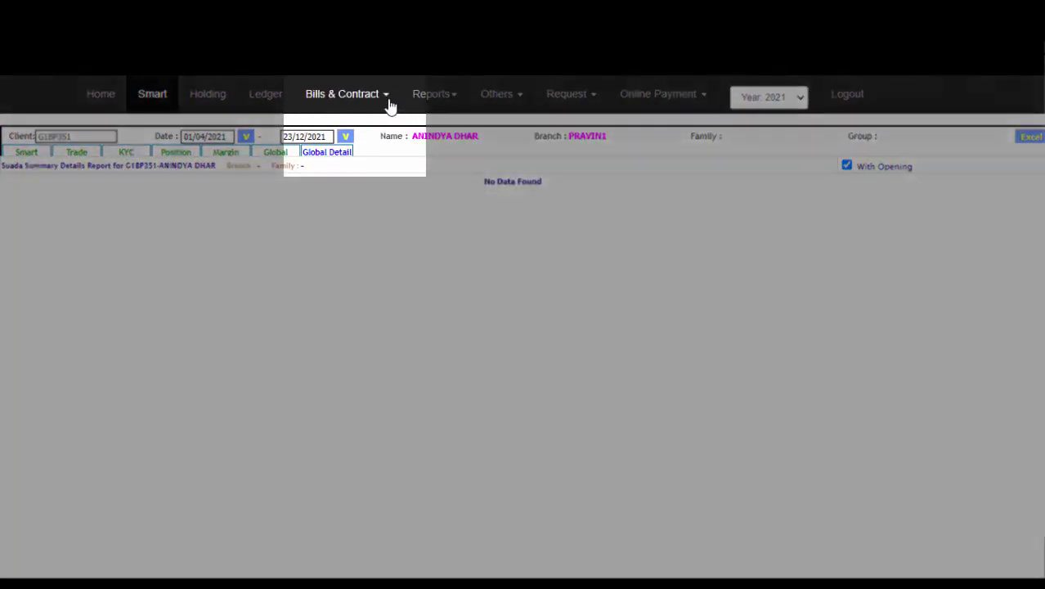
# - Choose Contract under Bills & Contract to view the GRP1 ECN Contract page
pyautogui.click(384, 99)
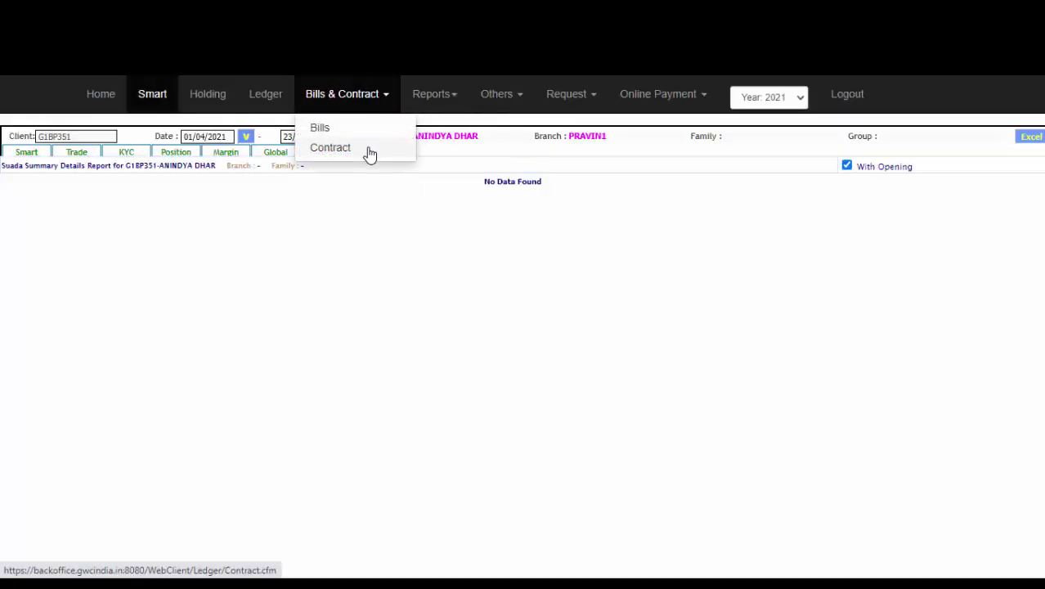
pyautogui.click(366, 149)
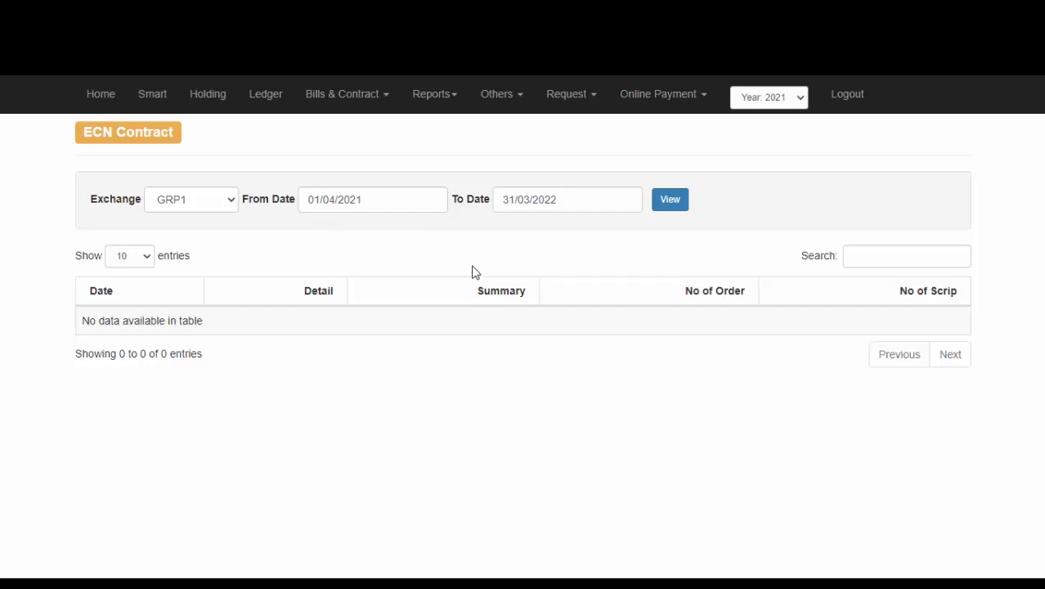
# - View the Global P&L Report with Exchange set to Eq/Der/Comm/Curr
pyautogui.click(446, 95)
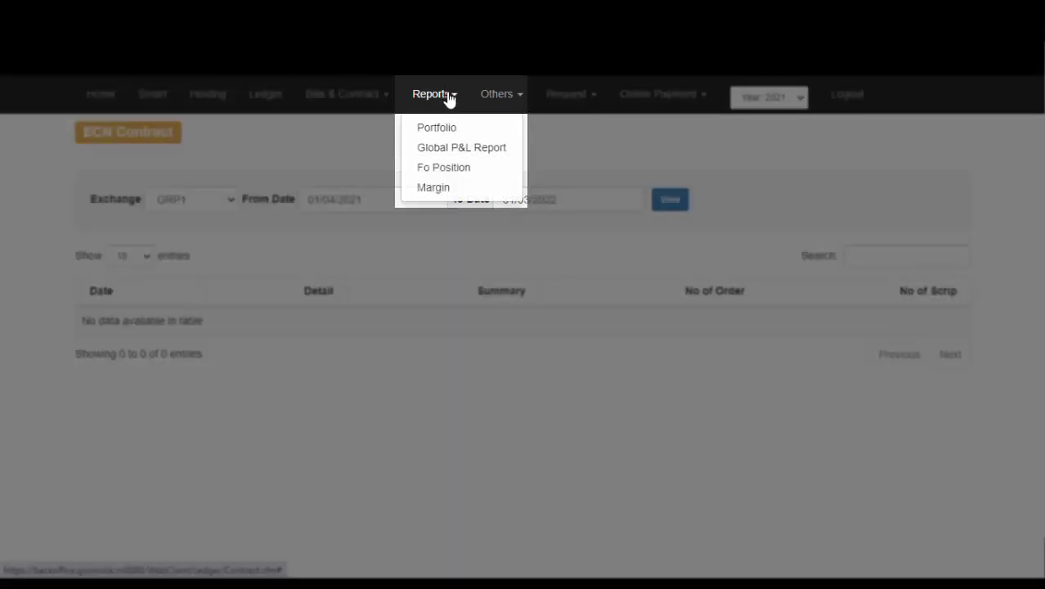
pyautogui.click(458, 149)
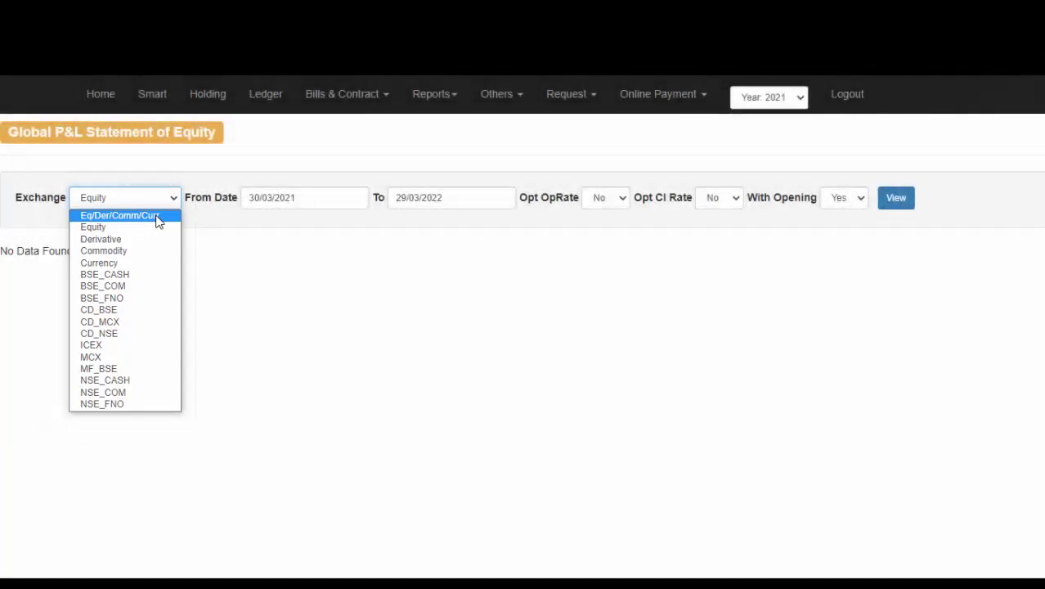
pyautogui.click(157, 217)
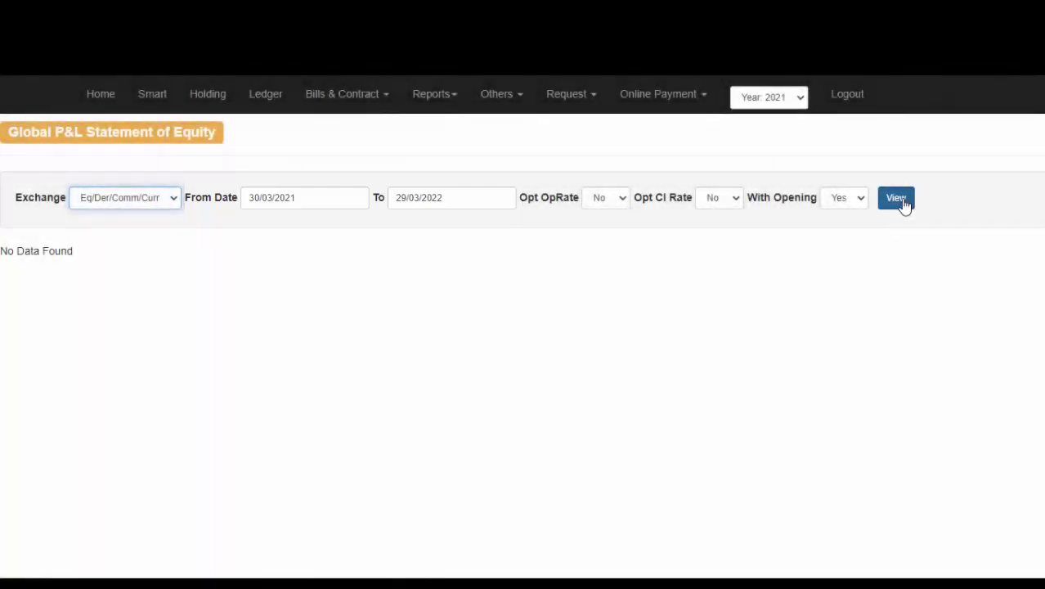
pyautogui.click(903, 202)
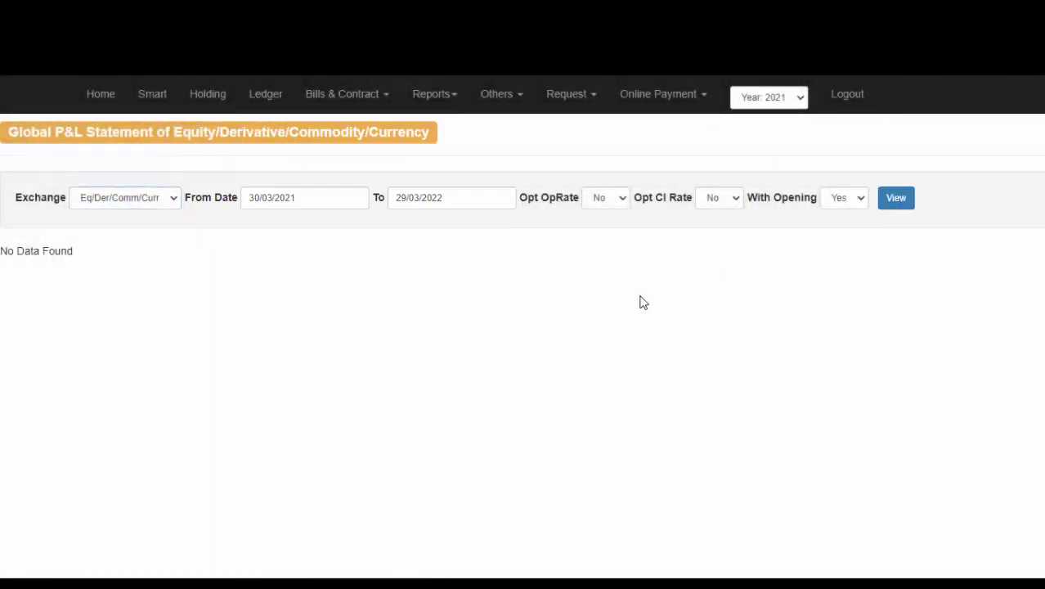
# - Choose DP Holding under Others to view the statement dated 21/12/2021
pyautogui.click(512, 95)
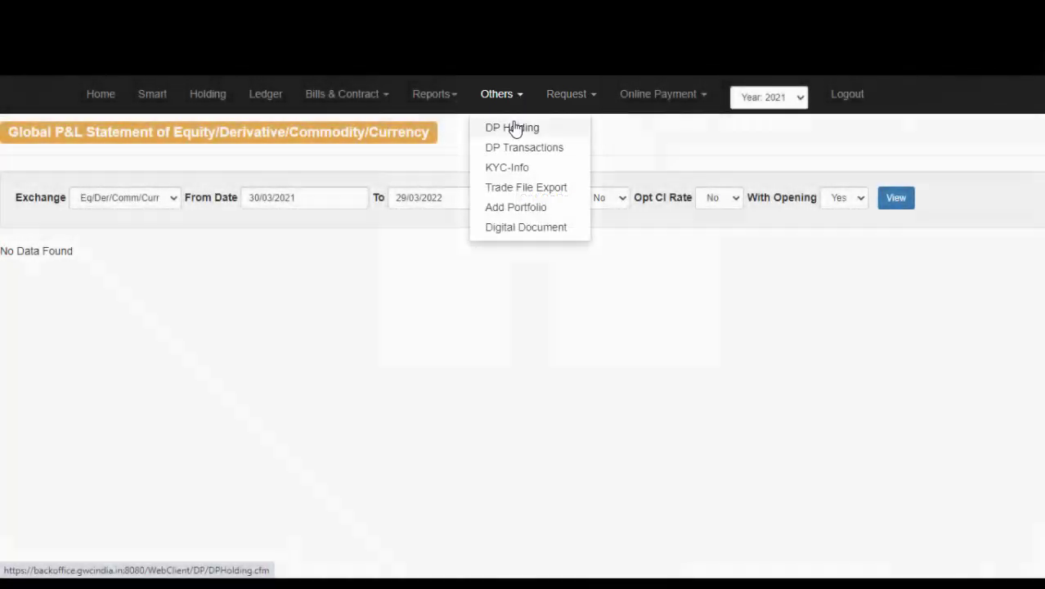
pyautogui.click(513, 128)
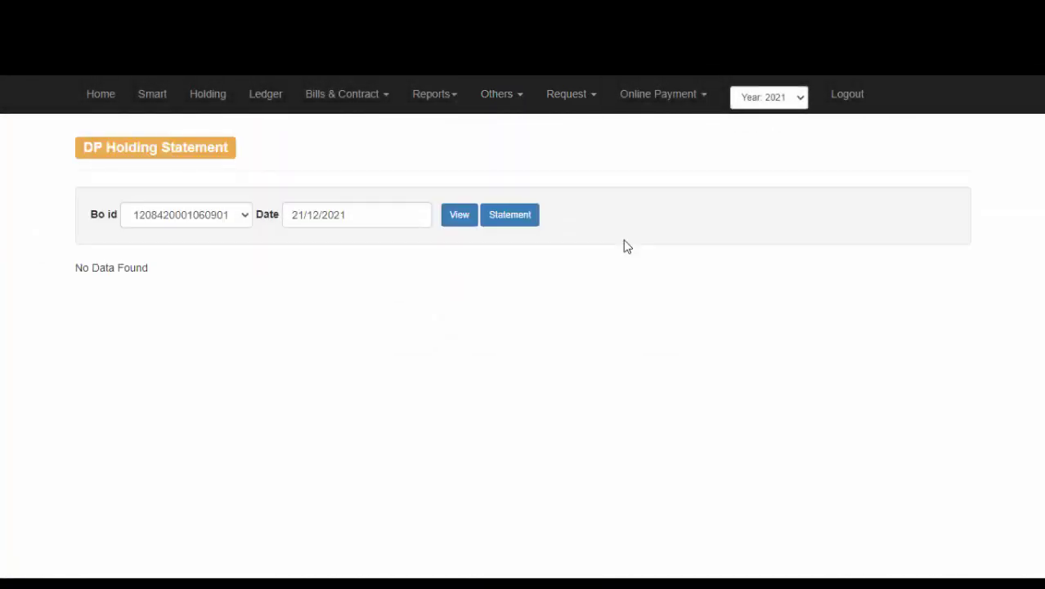